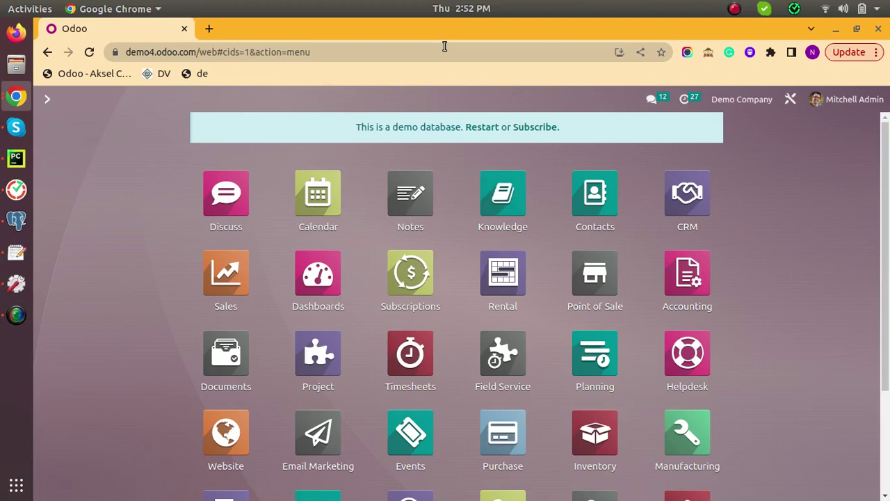
Step: Open the Bolt product form from the Sales app's Products catalogue
left_click(222, 281)
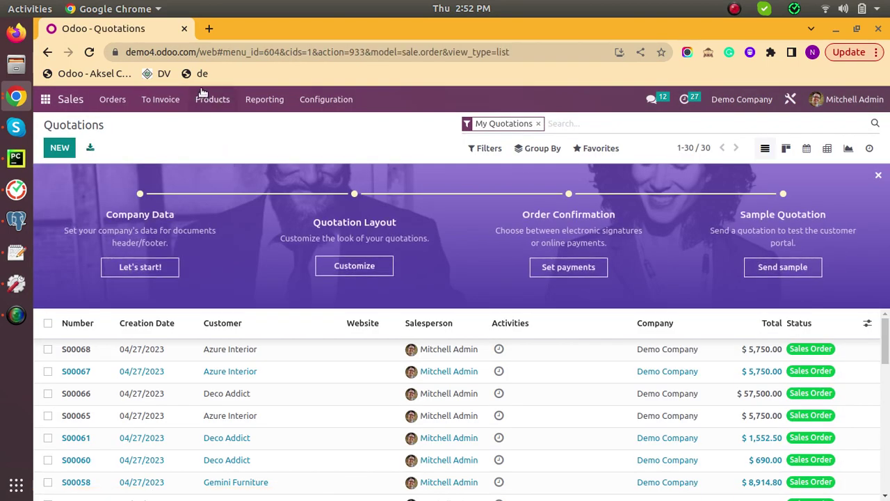
left_click(211, 99)
left_click(243, 124)
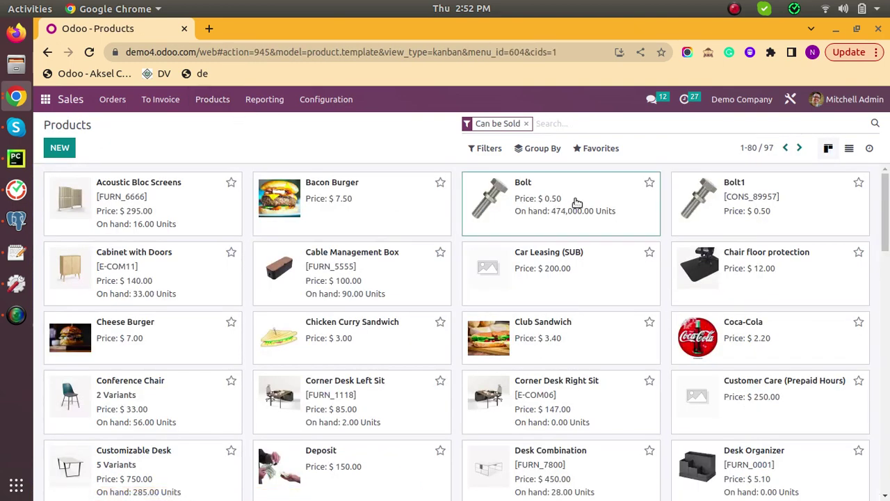
left_click(576, 202)
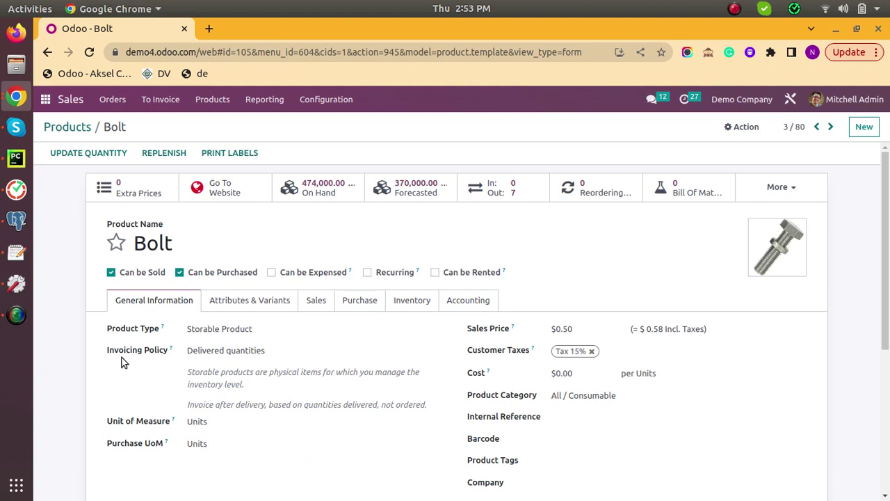
Step: Keep Bolt's invoicing policy on Delivered quantities, then go back into the Sales app
left_click(282, 352)
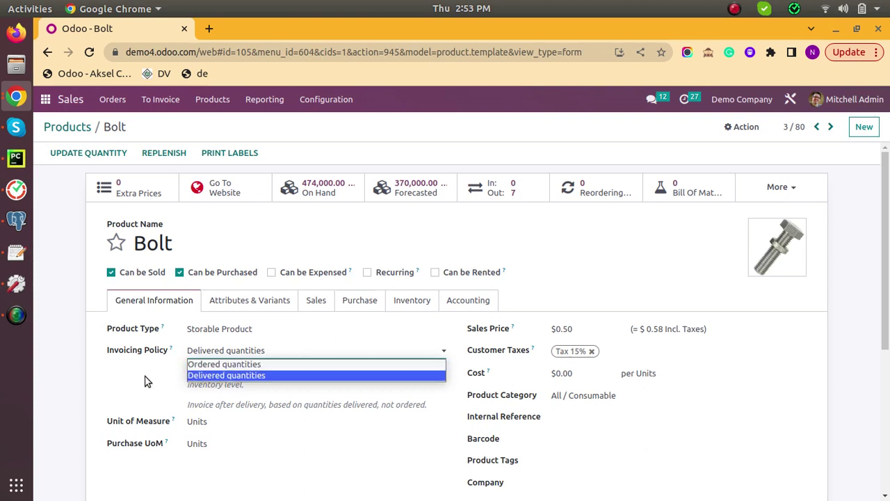
left_click(226, 375)
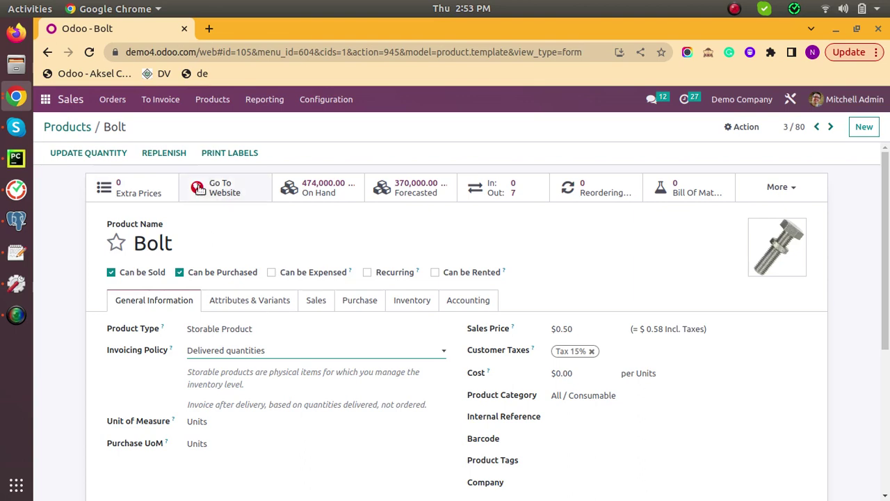
left_click(82, 131)
left_click(45, 99)
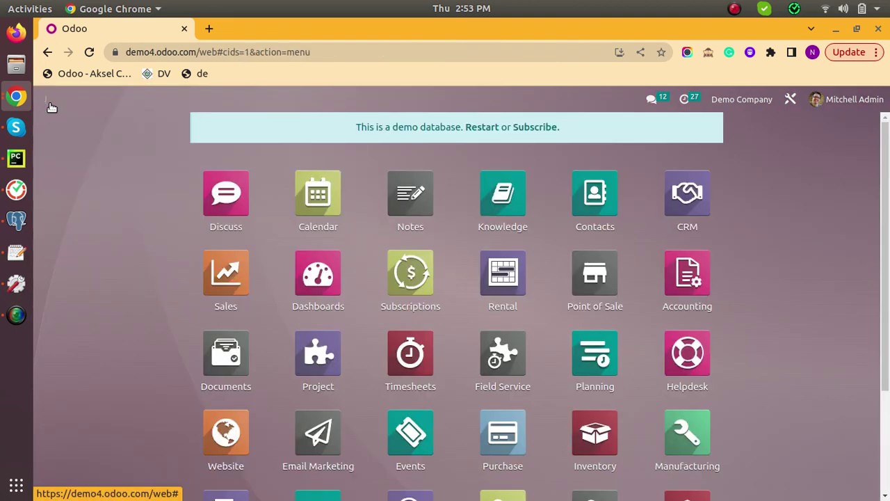
left_click(226, 275)
Step: Start a new quotation for customer Azure Interior
left_click(59, 148)
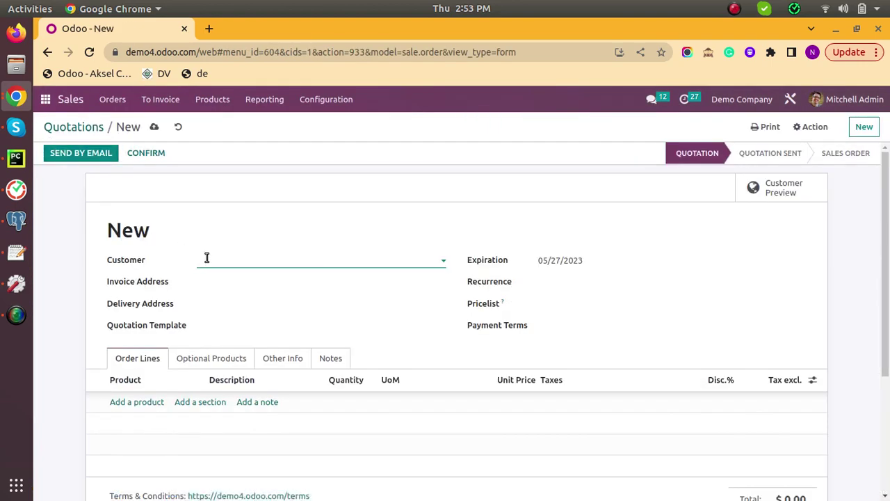
left_click(219, 259)
left_click(259, 300)
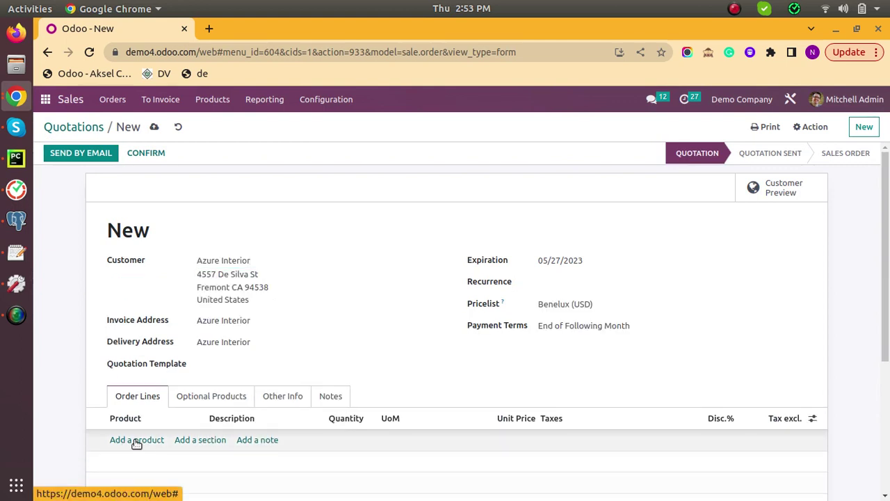
Step: Add a Bolt line with quantity 10,000 and confirm the order as S00069
left_click(133, 439)
left_click(139, 439)
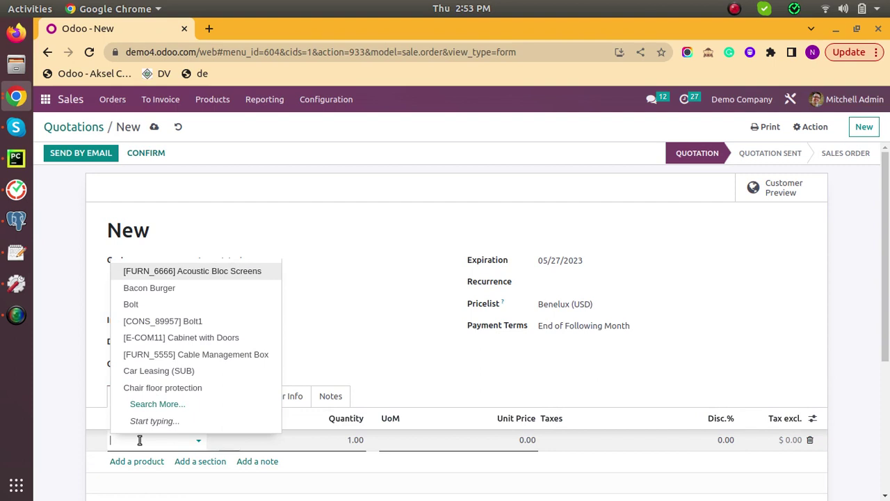
left_click(132, 306)
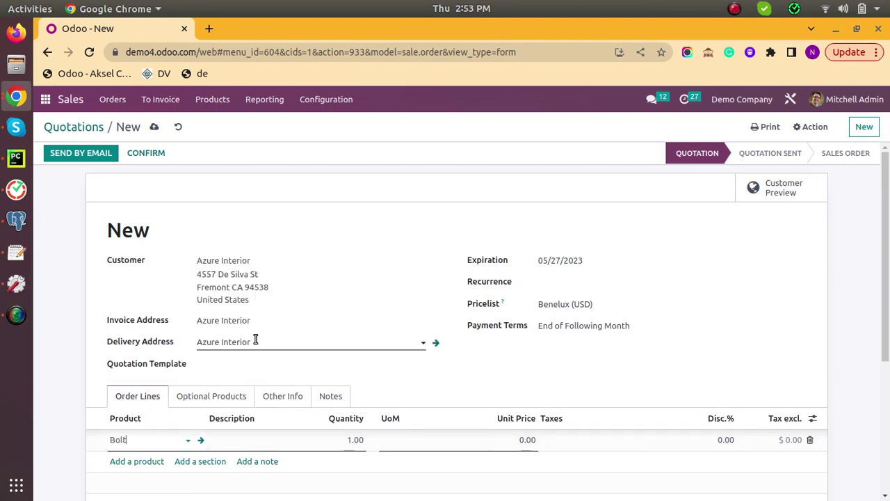
scroll(254, 341, "down", 2)
left_click(329, 319)
type("10000")
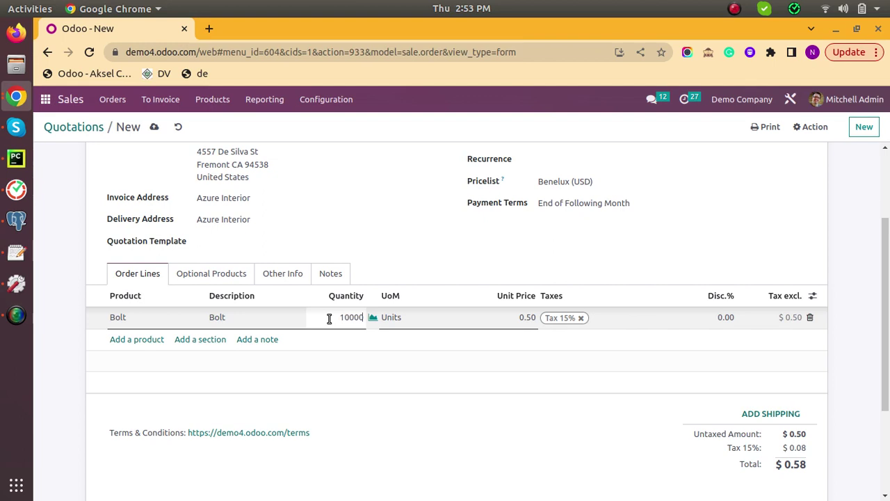
scroll(396, 369, "up", 3)
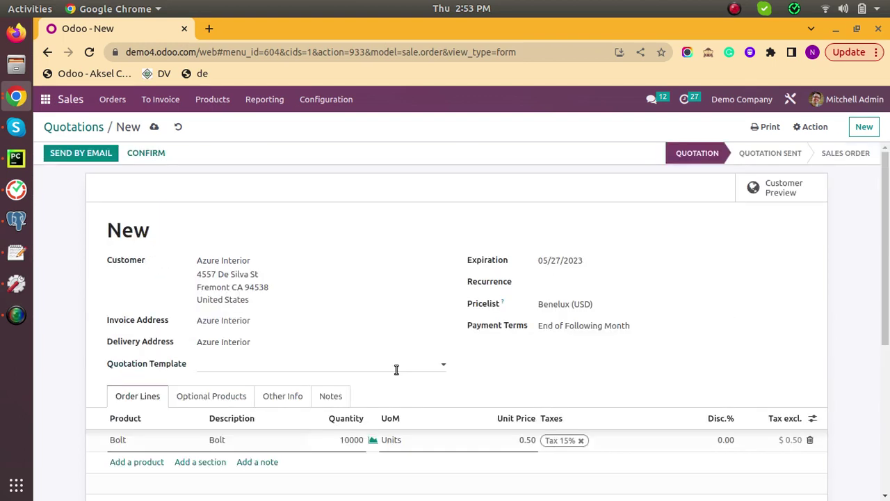
left_click(154, 153)
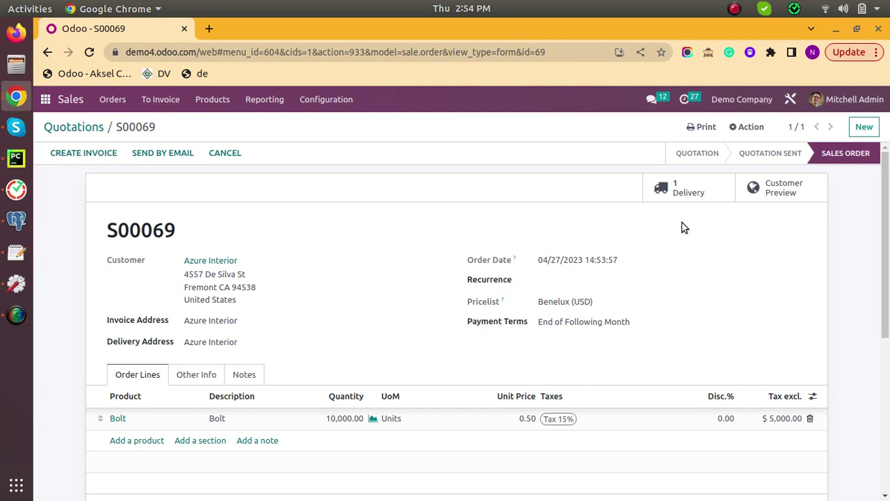
Step: Validate delivery WH/OUT/00039 with 2,000 Bolts done and create a backorder for the rest
left_click(694, 189)
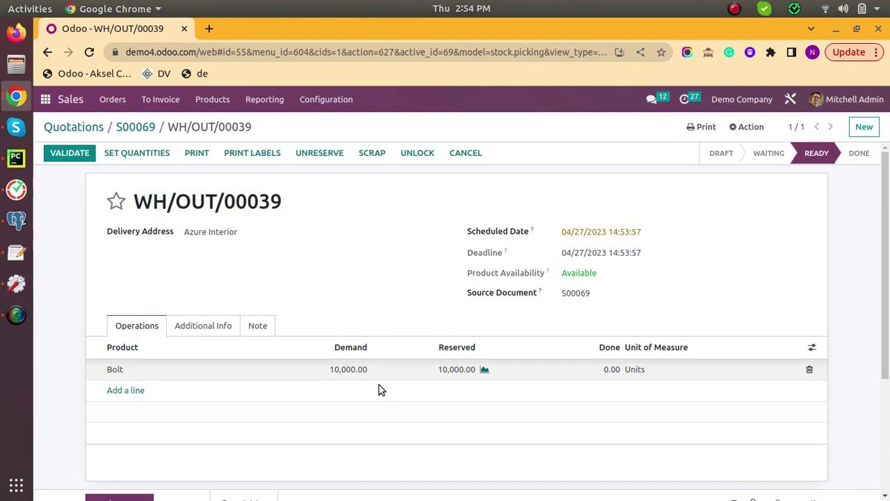
left_click(594, 373)
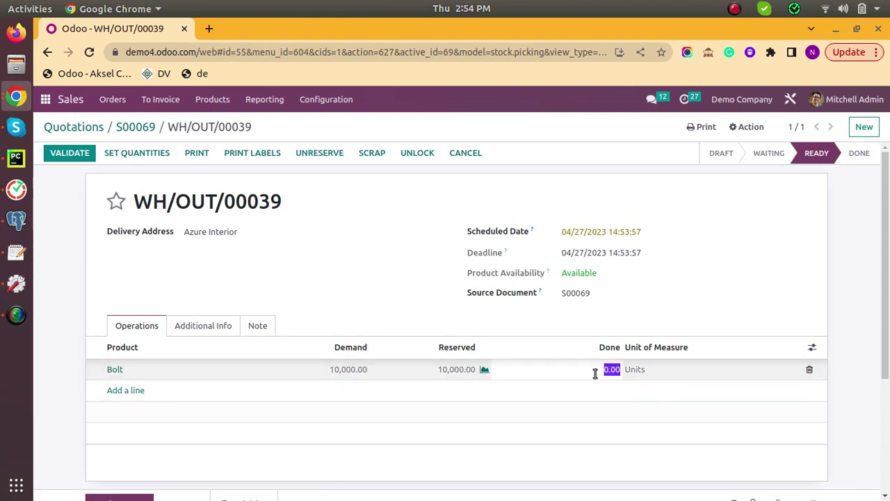
type("2000")
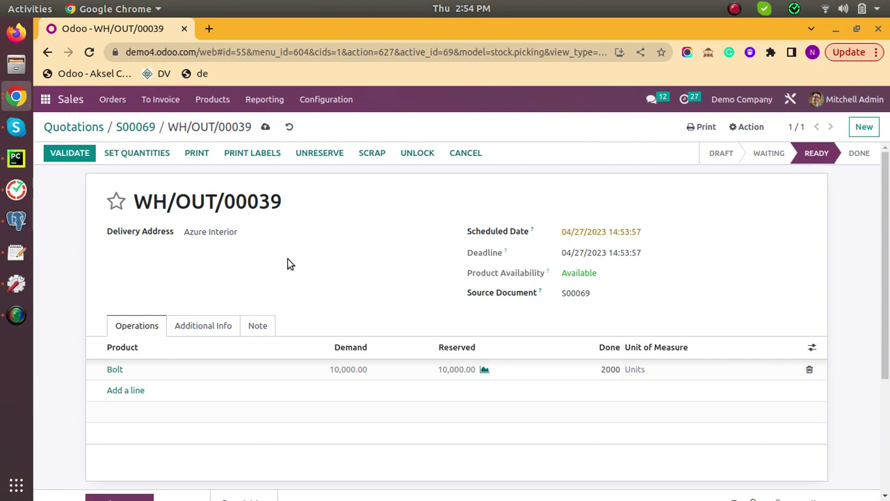
left_click(75, 154)
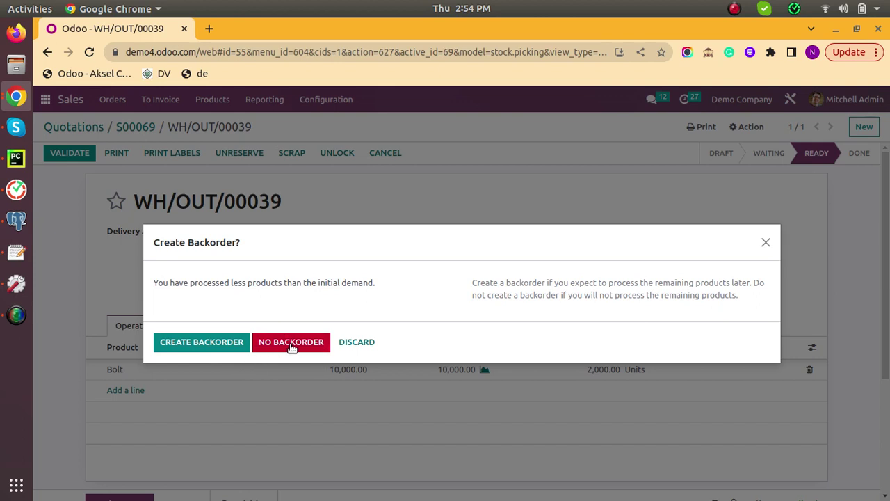
left_click(215, 343)
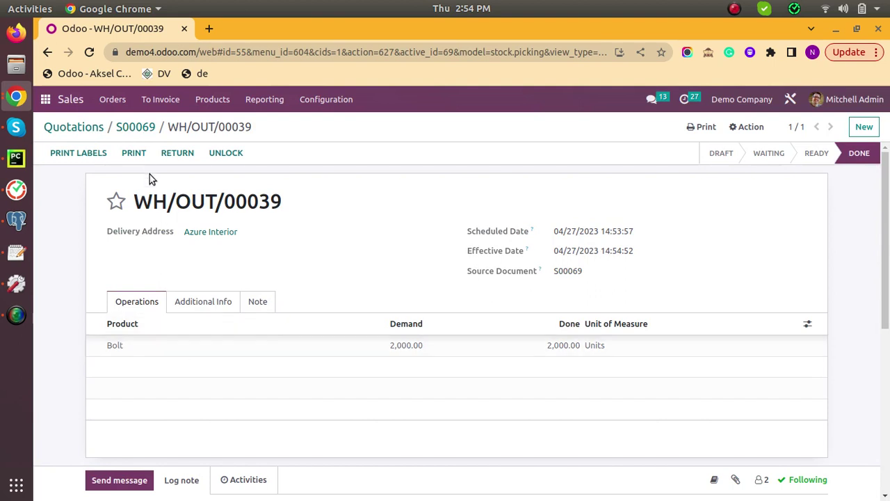
Step: Review done delivery WH/OUT/00039 and backorder WH/OUT/00040 (8,000 Bolts), then return to S00069
left_click(139, 129)
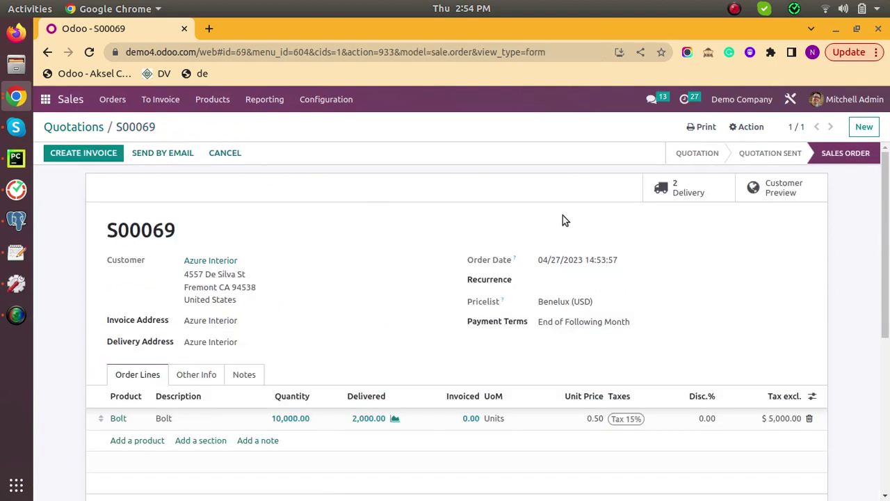
left_click(692, 194)
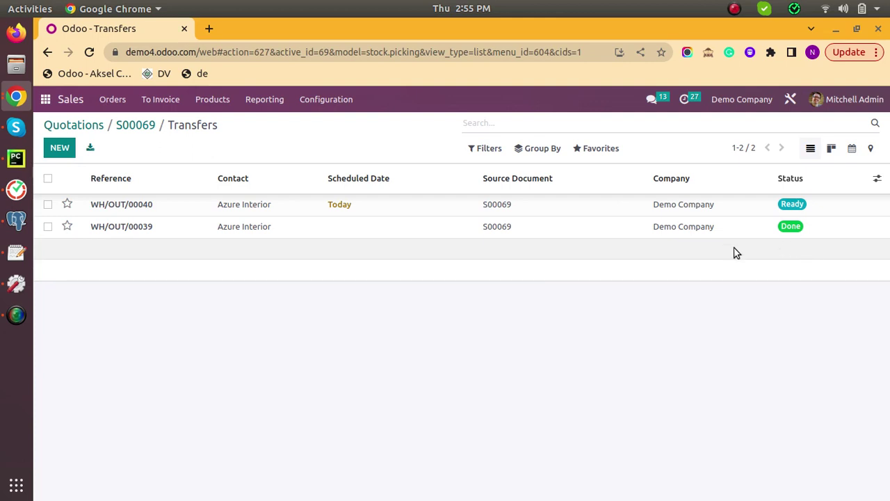
left_click(537, 234)
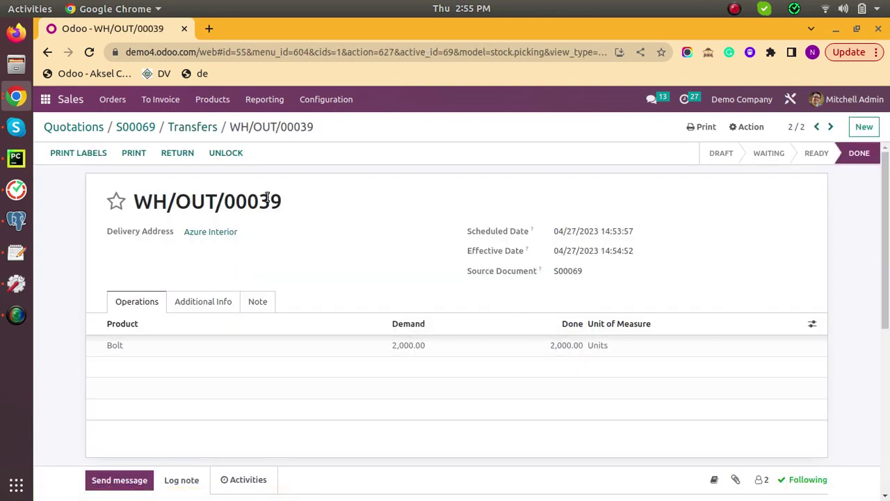
left_click(201, 131)
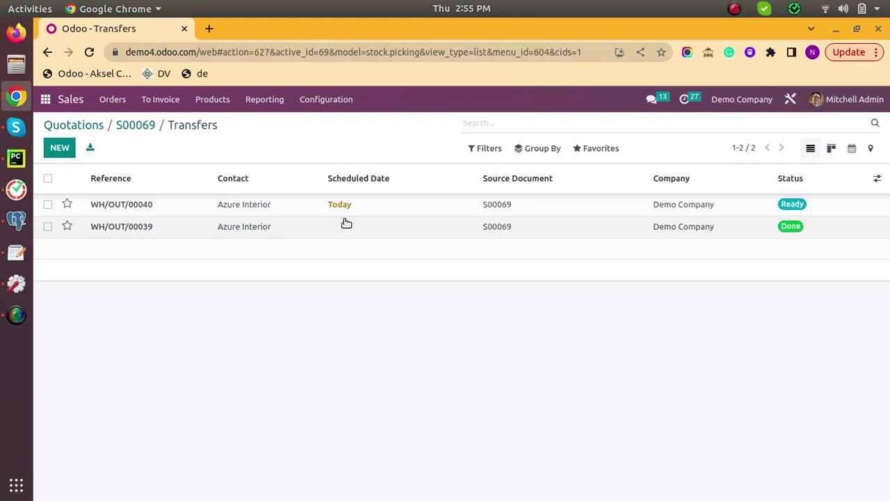
left_click(394, 208)
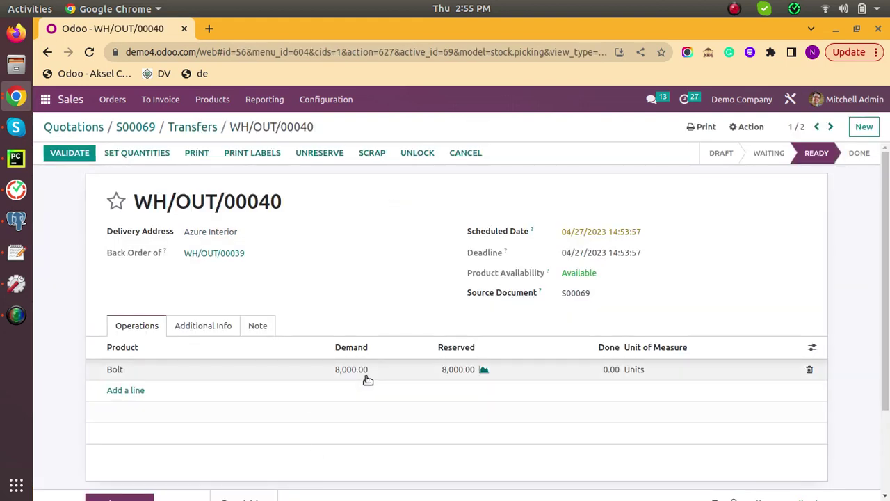
left_click(135, 129)
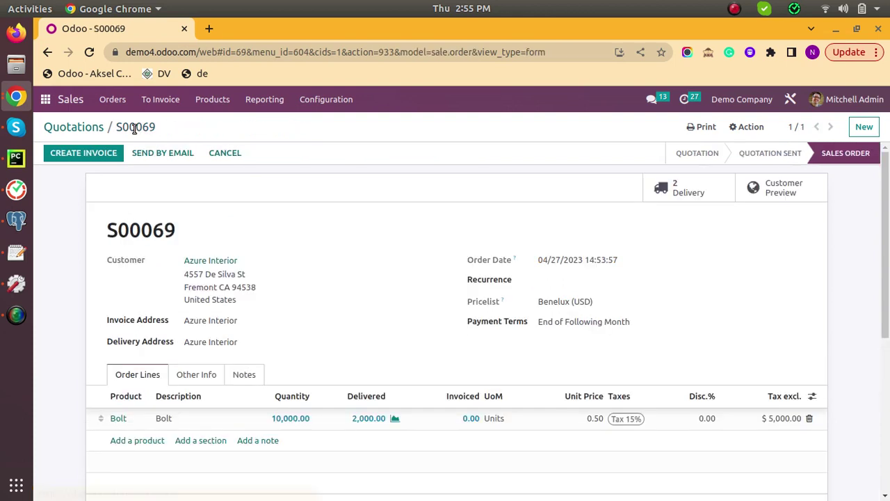
Step: Create and post regular invoice INV/2023/00010 for the 2,000 delivered Bolts
left_click(76, 156)
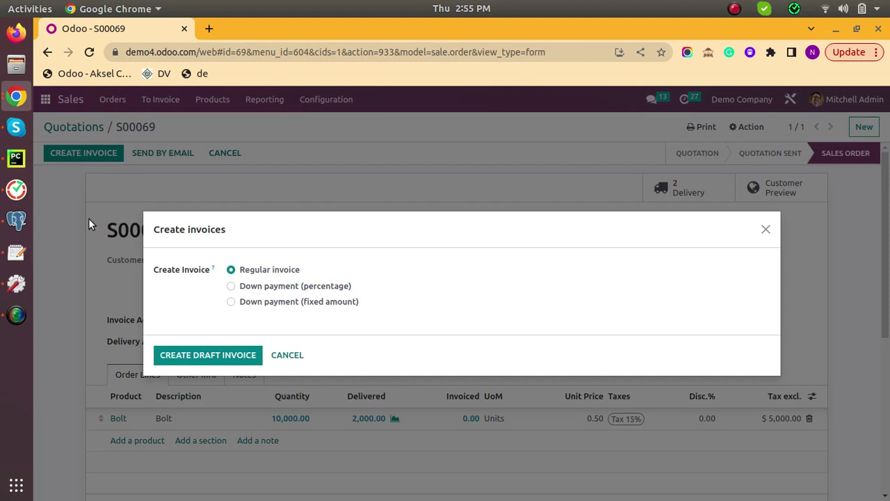
left_click(219, 356)
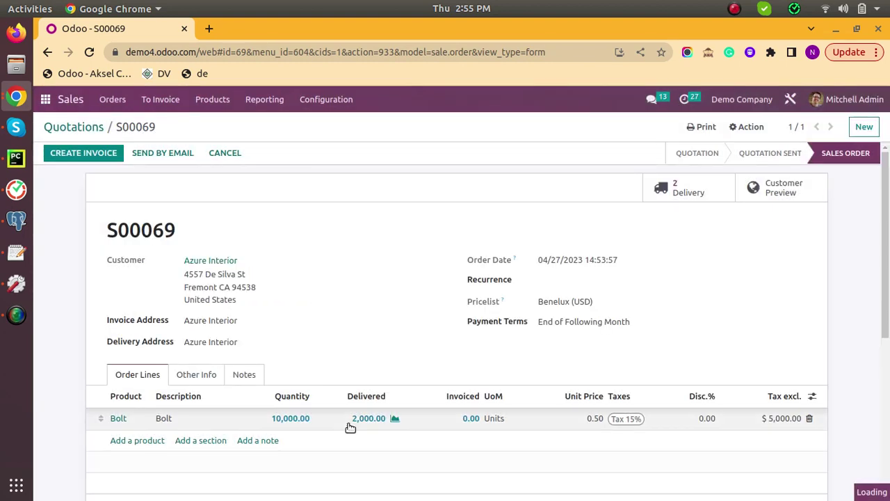
scroll(409, 324, "down", 4)
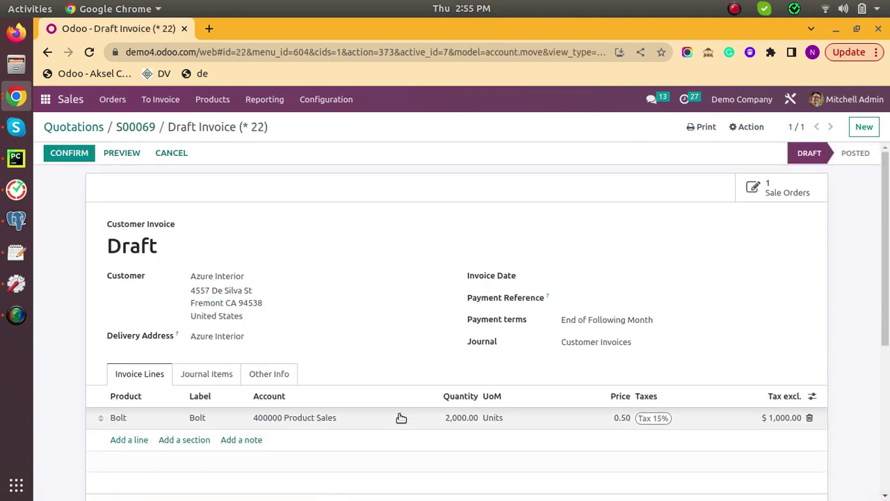
scroll(400, 419, "down", 2)
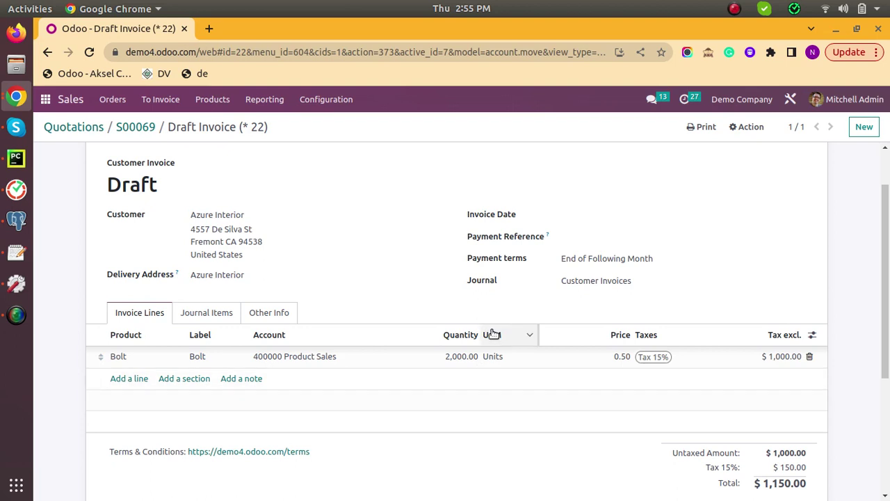
scroll(398, 220, "up", 1)
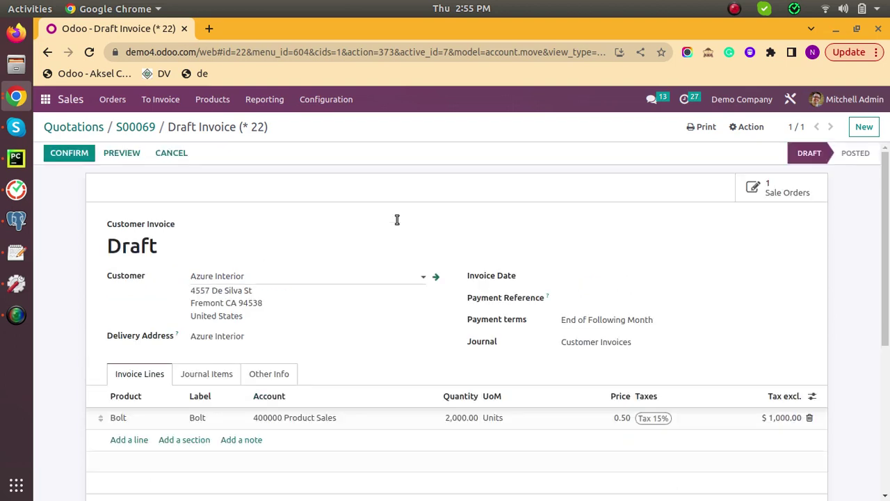
left_click(70, 152)
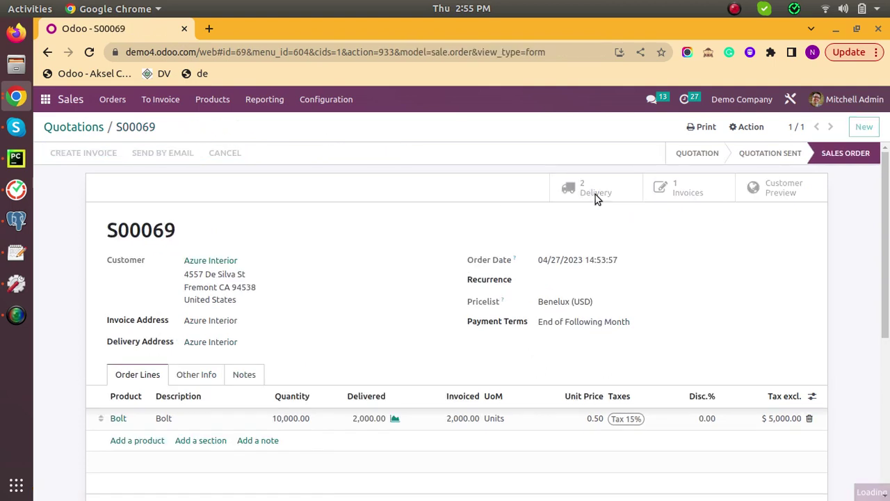
left_click(596, 194)
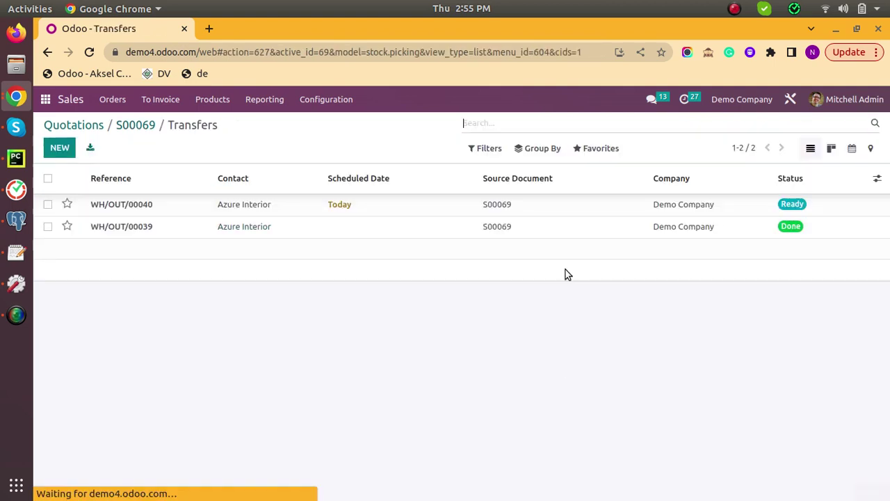
Step: Validate WH/OUT/00040 with 5,000 Bolts done and create a backorder for the remainder
left_click(400, 205)
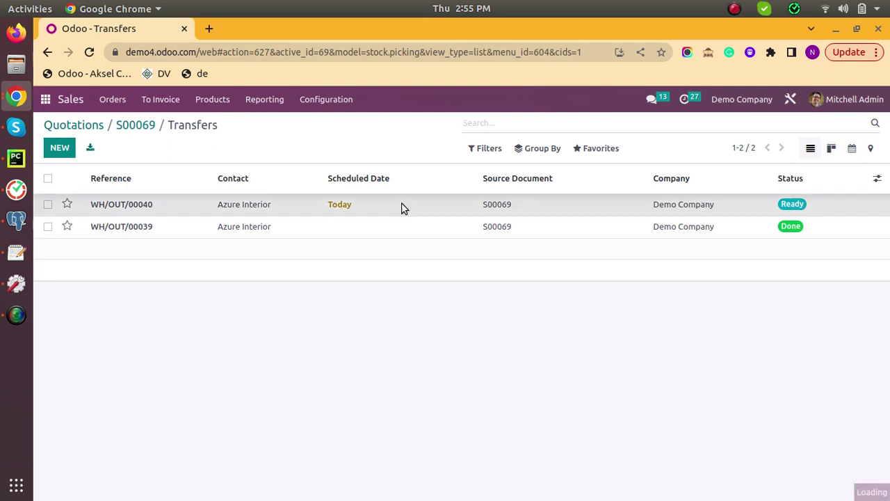
scroll(347, 407, "down", 2)
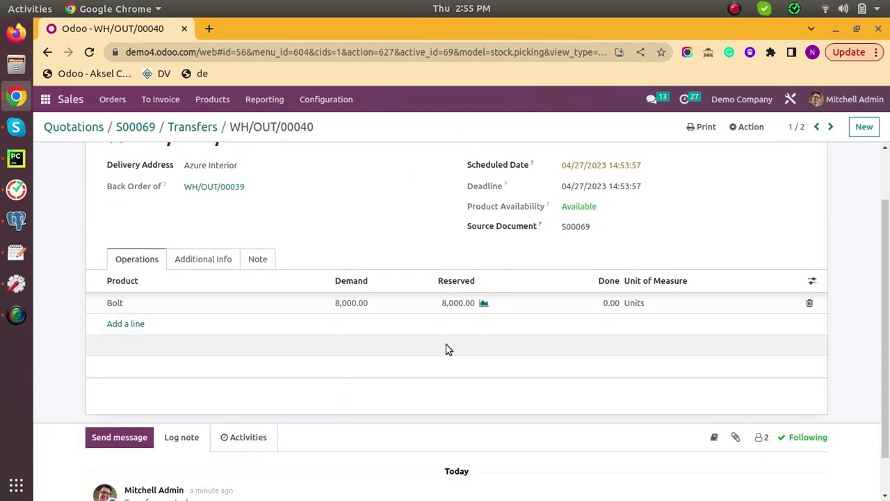
left_click(590, 304)
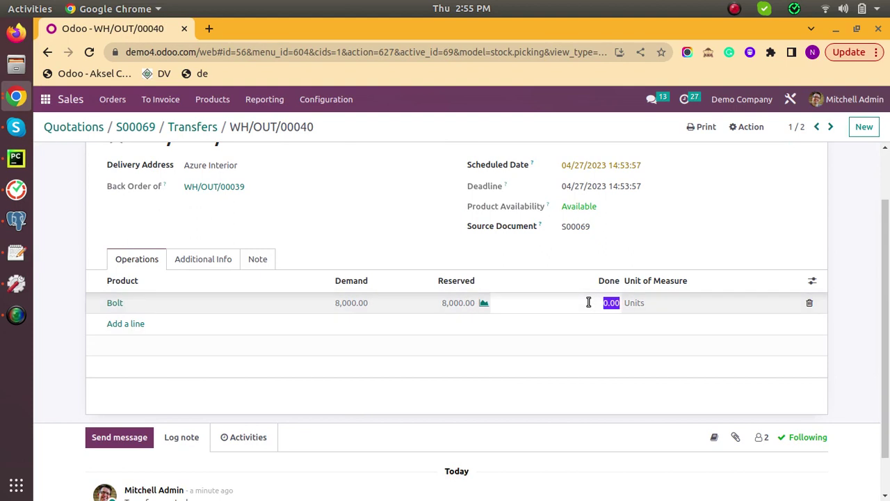
type("50")
scroll(344, 229, "up", 2)
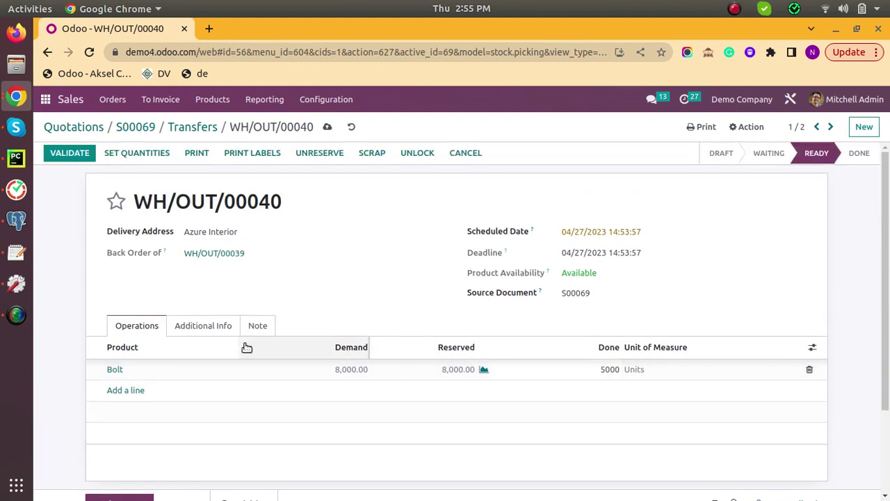
left_click(68, 156)
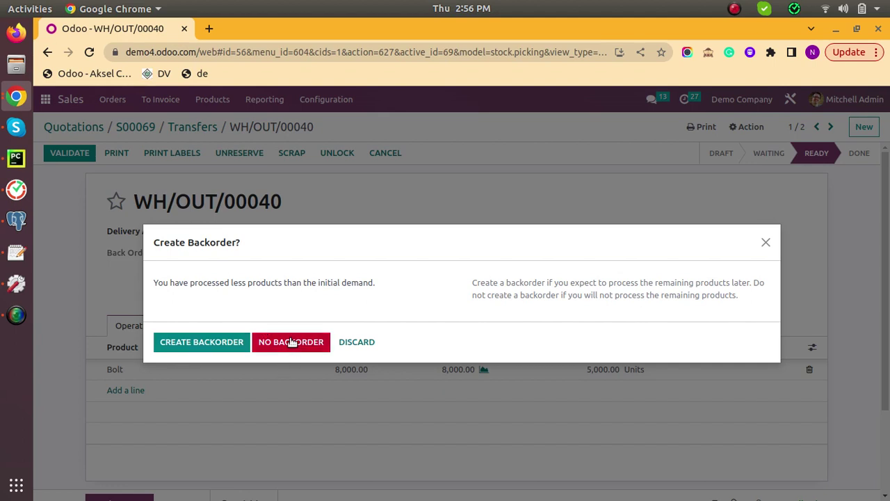
left_click(202, 342)
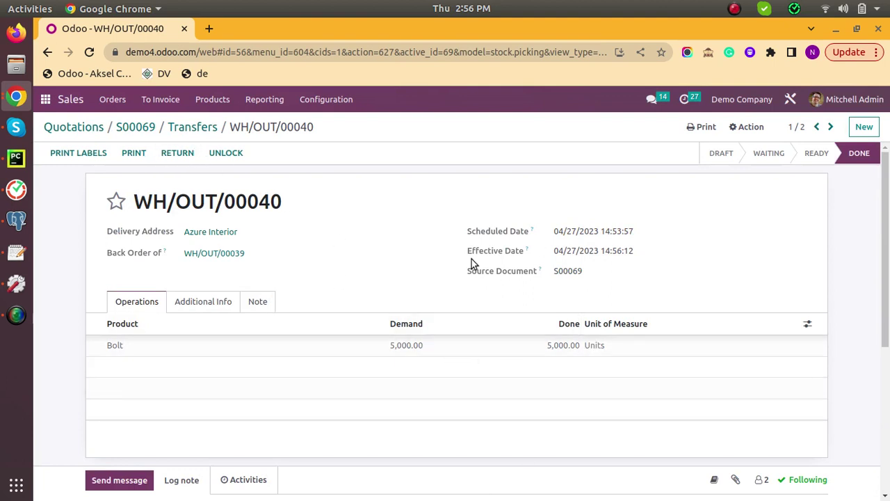
left_click(127, 130)
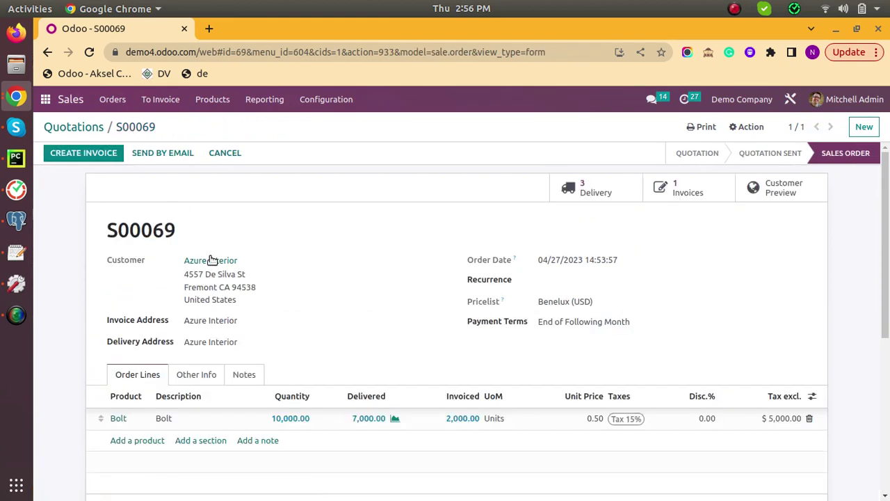
Step: Create a regular invoice for the 5,000 newly delivered Bolts ($2,500) and confirm it
left_click(72, 154)
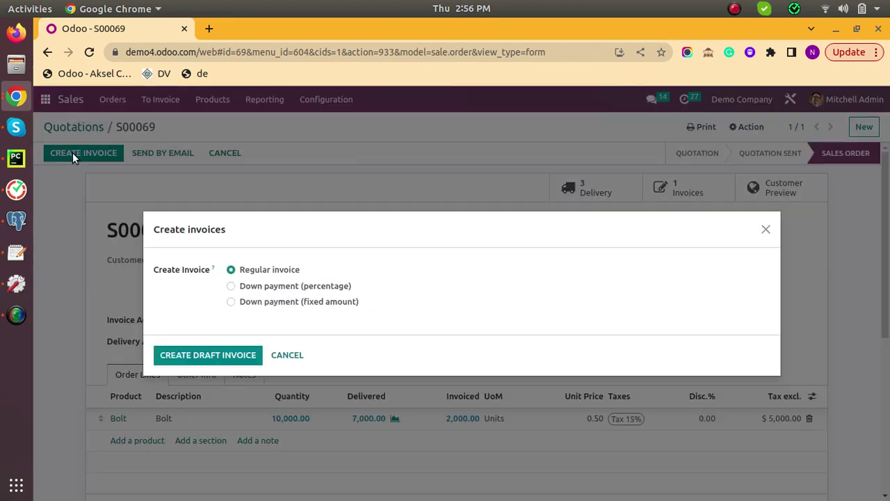
left_click(223, 353)
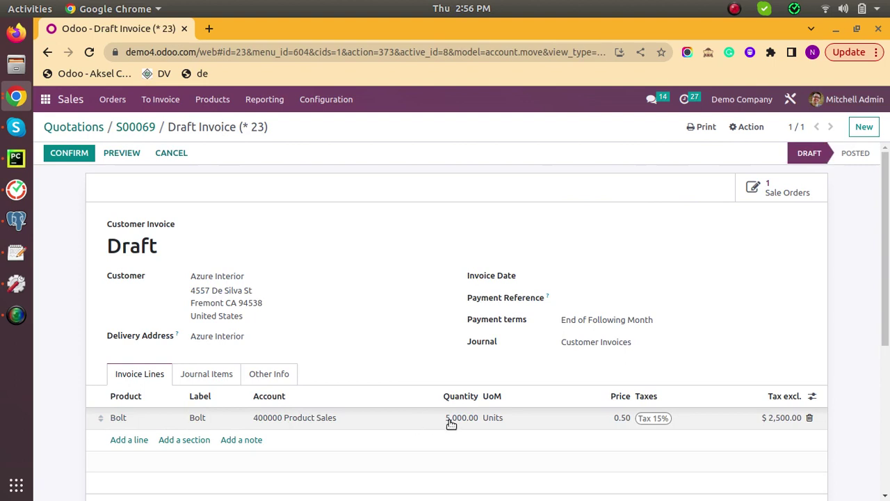
left_click(69, 154)
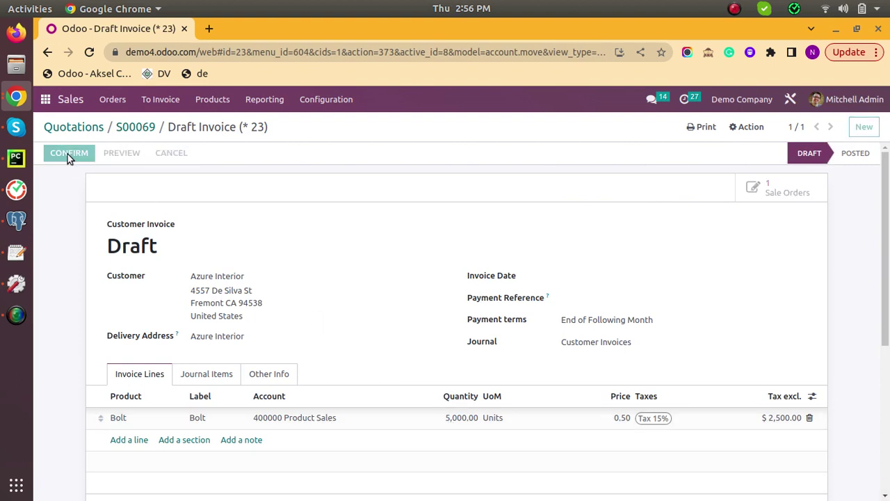